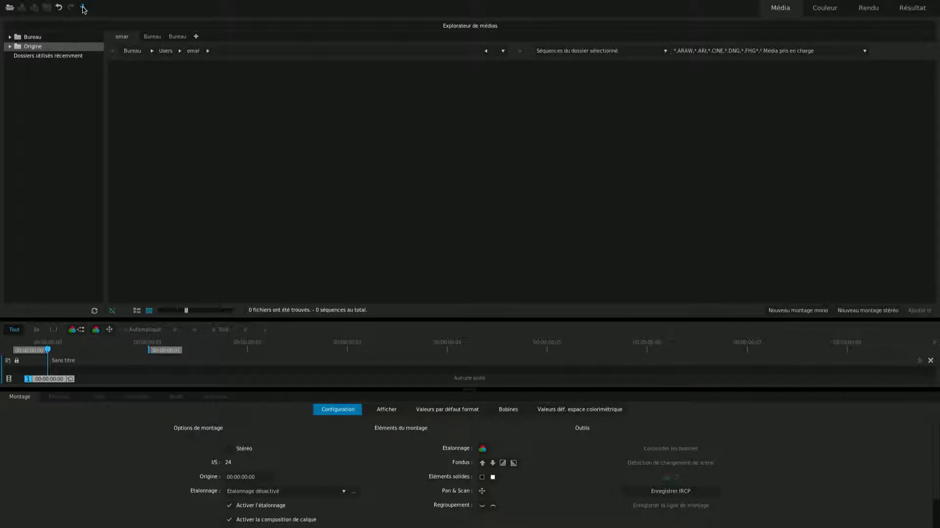
Set the base frame rate in the playback preferences to 24
click(83, 8)
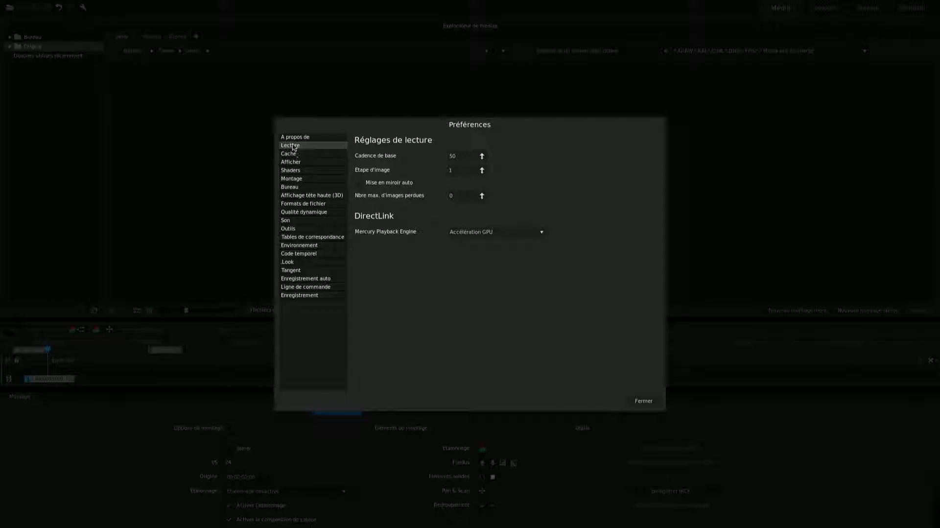
double_click(452, 155)
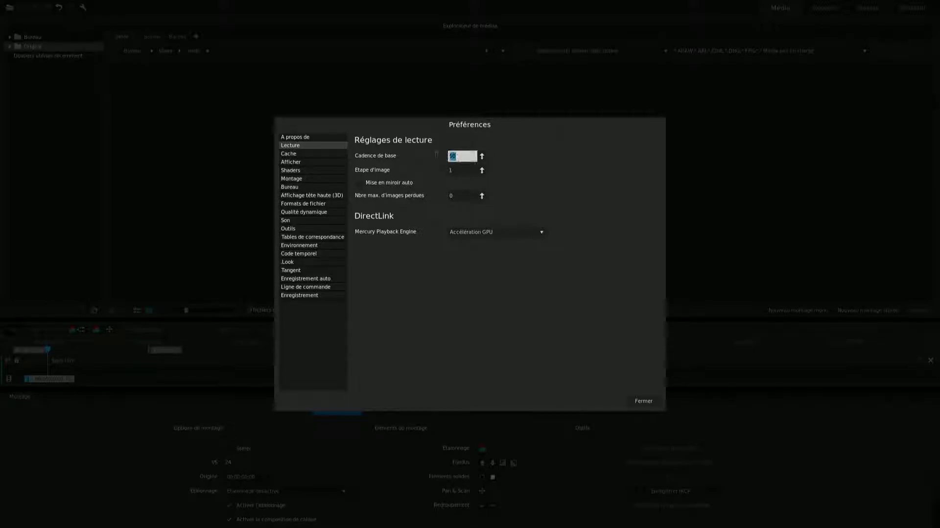
text(24)
click(463, 170)
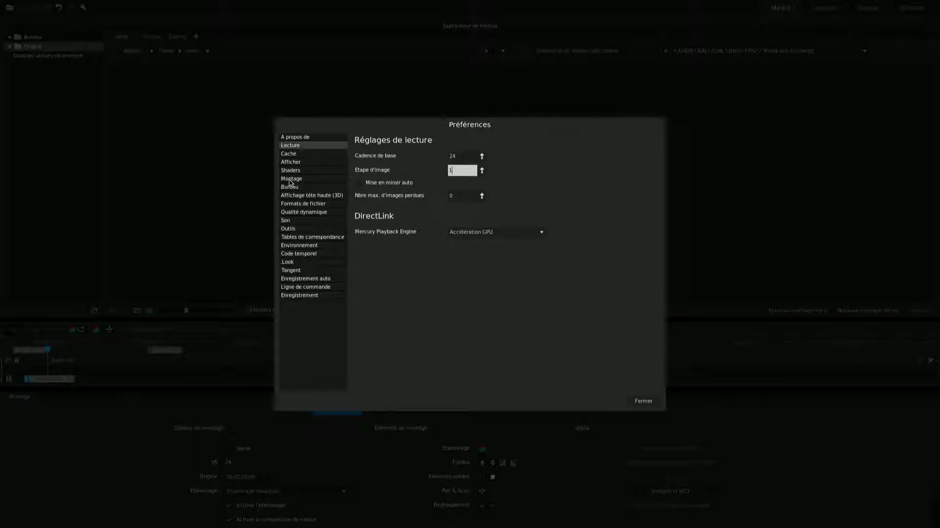
Set the default base frame rate for new montages to 24 and close the preferences
click(291, 179)
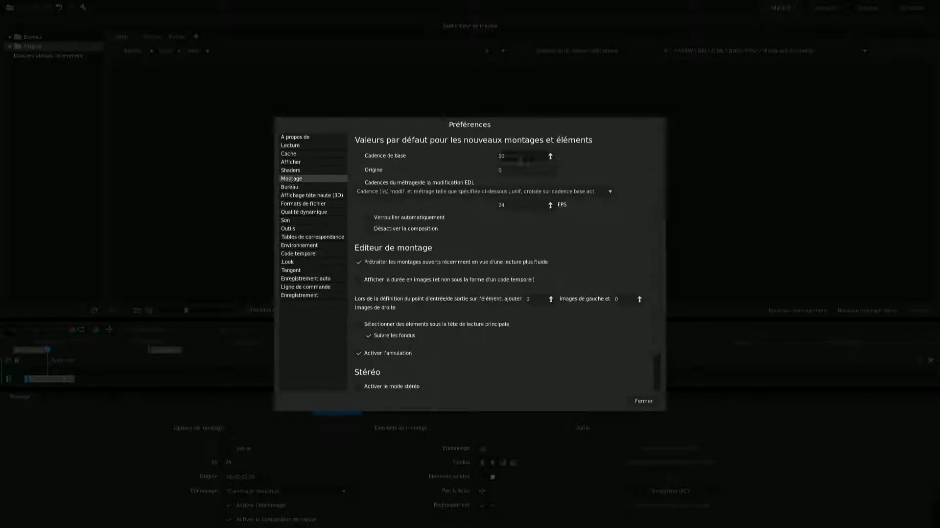
click(518, 156)
text(24)
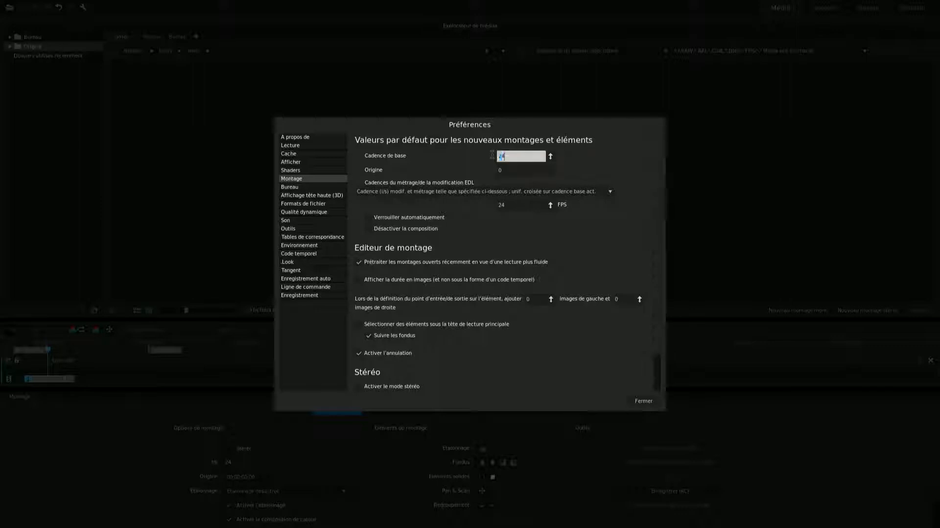
key(Return)
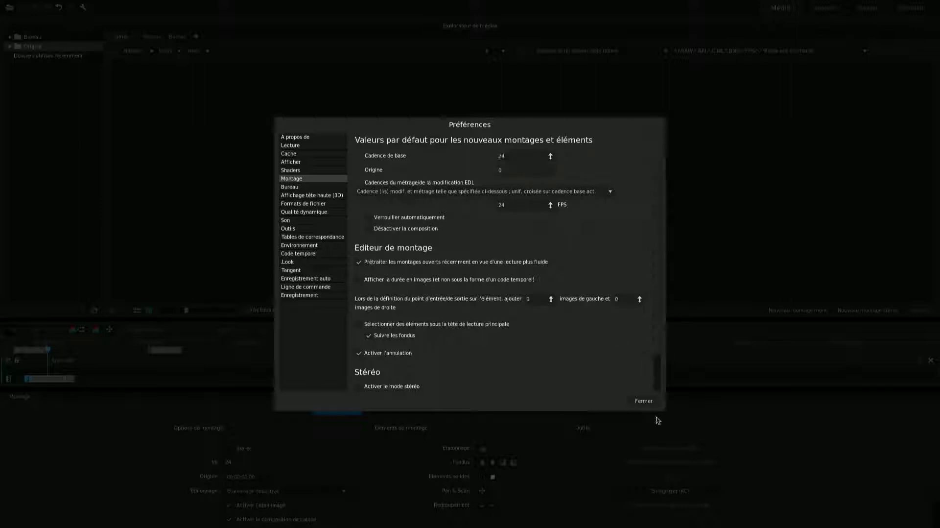
click(644, 401)
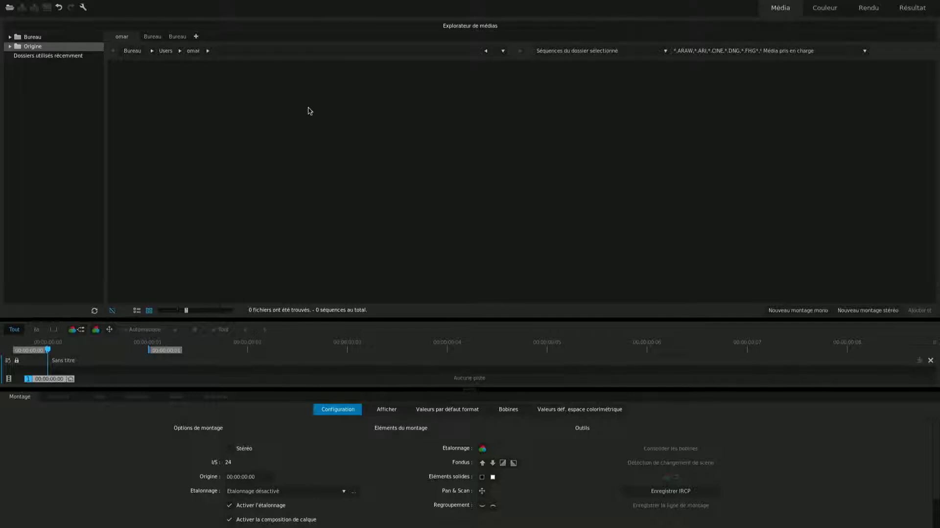
Browse to the Tuto Speedgrade folder inside Origine > TUTO in the media browser
click(10, 47)
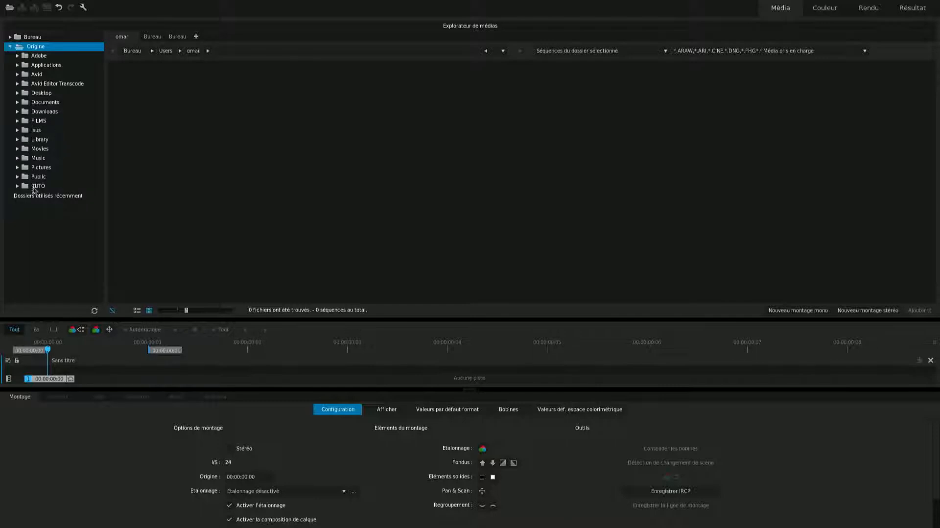
click(17, 186)
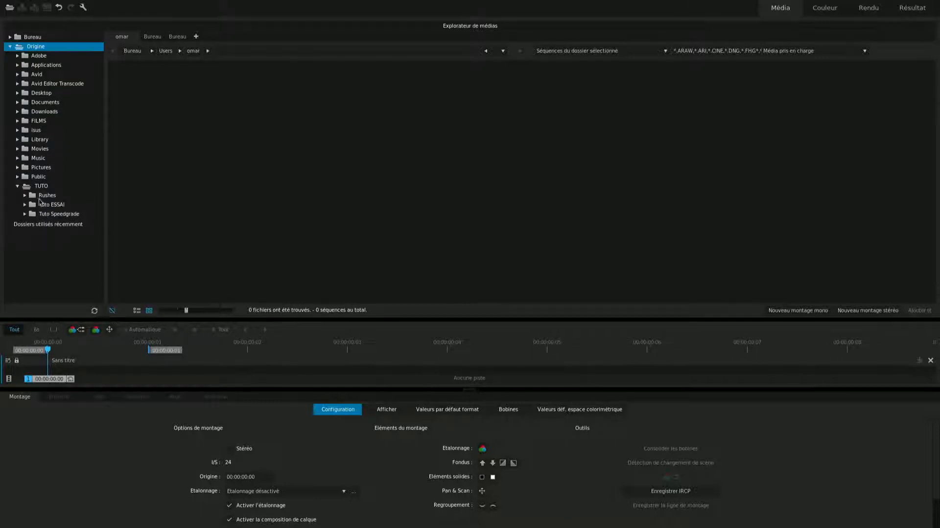
click(55, 214)
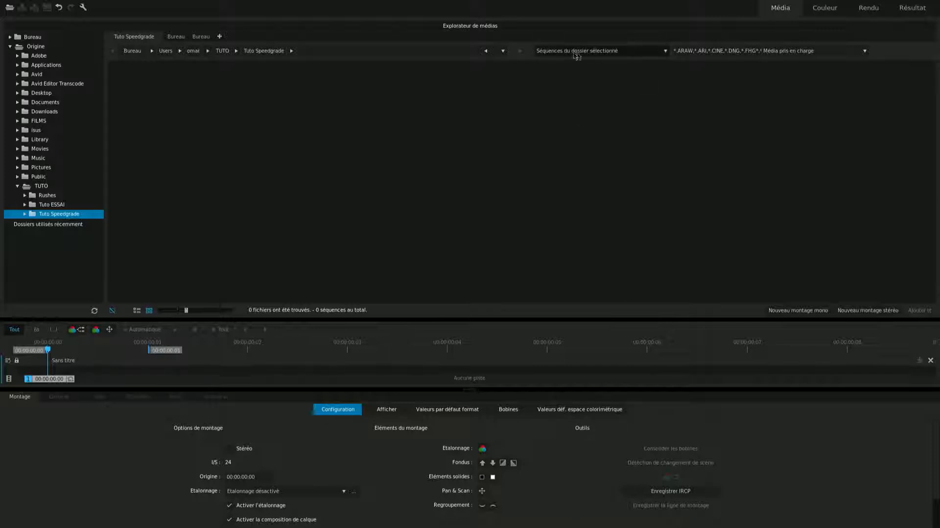
List the sequences of the folder plus its subtree and refresh the media browser
click(666, 52)
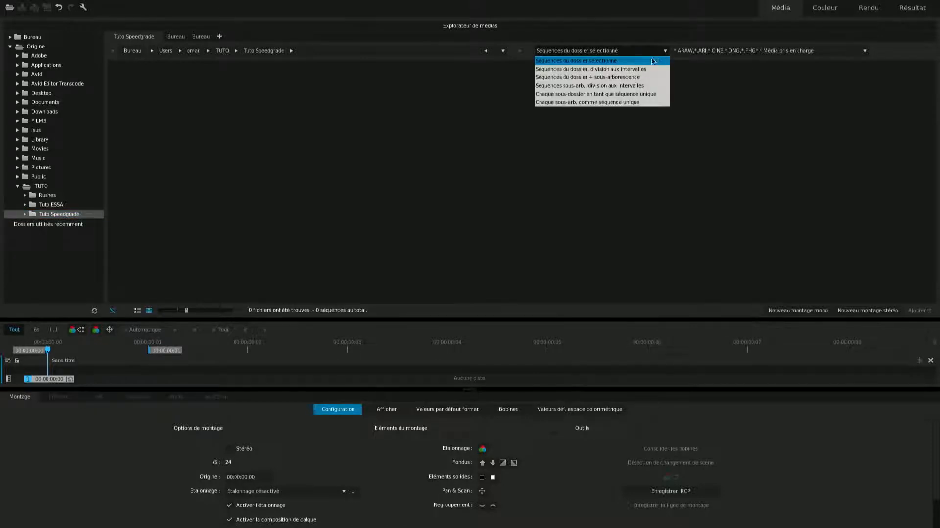
click(625, 79)
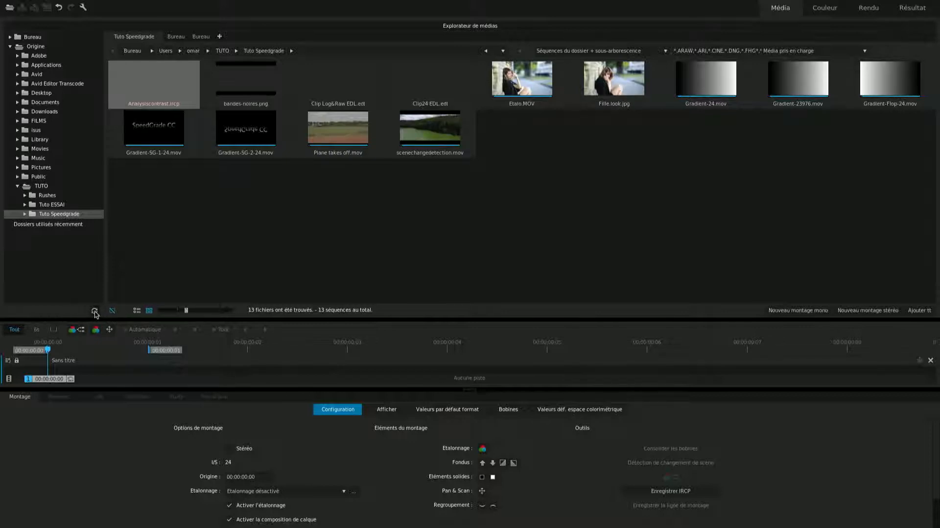
click(95, 310)
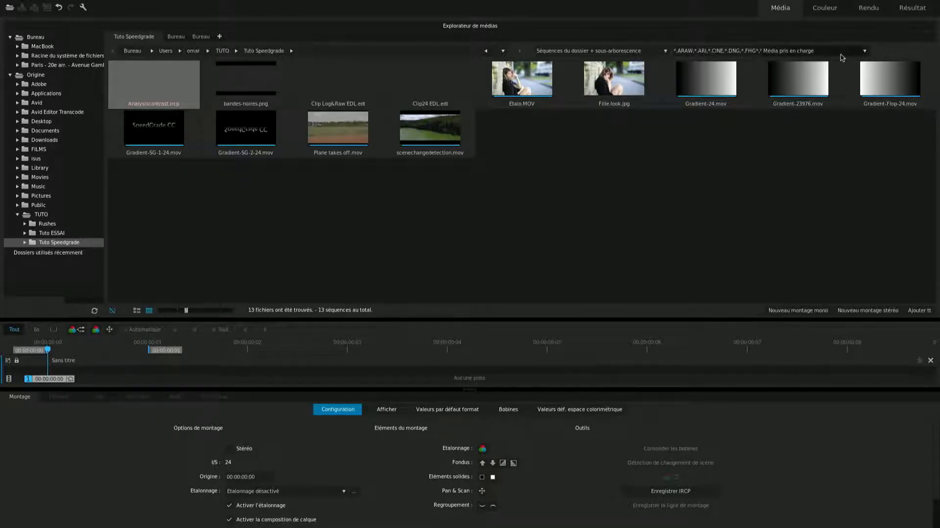
Filter the media browser to show all file types and refresh the listing
click(865, 51)
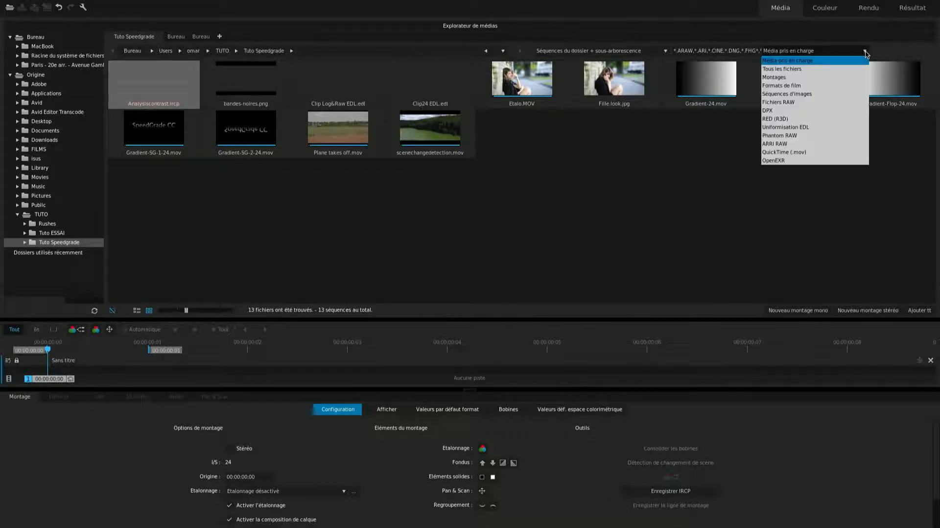
click(785, 69)
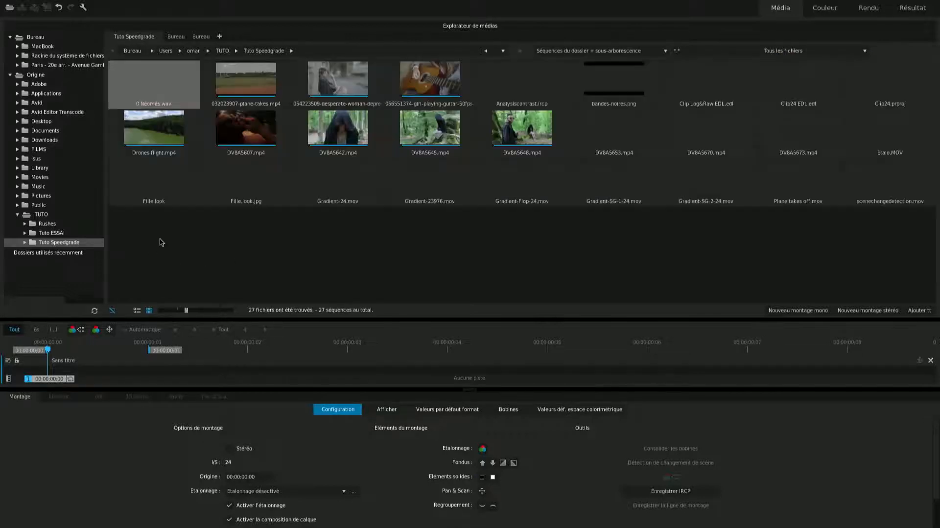
click(94, 311)
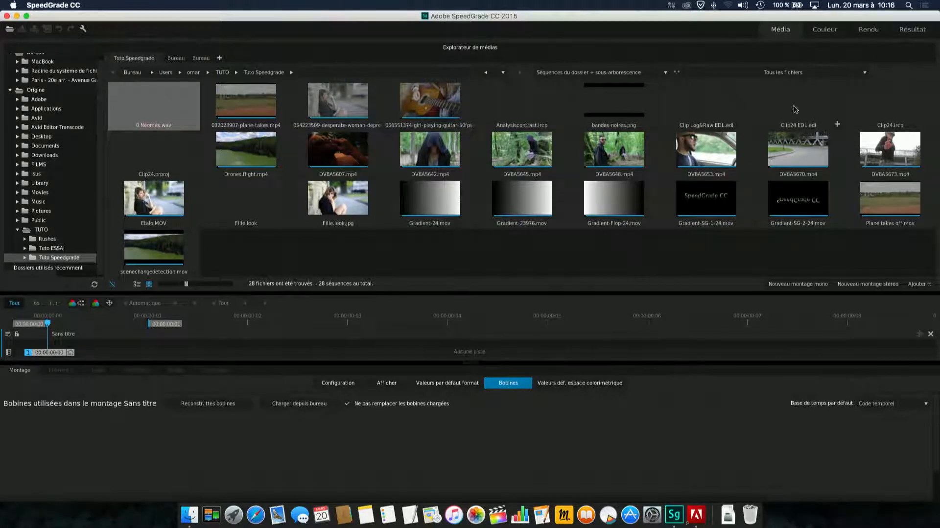
Open Clip24 EDL.edl in the timeline without saving the changes to the current montage, and play it briefly
double_click(800, 111)
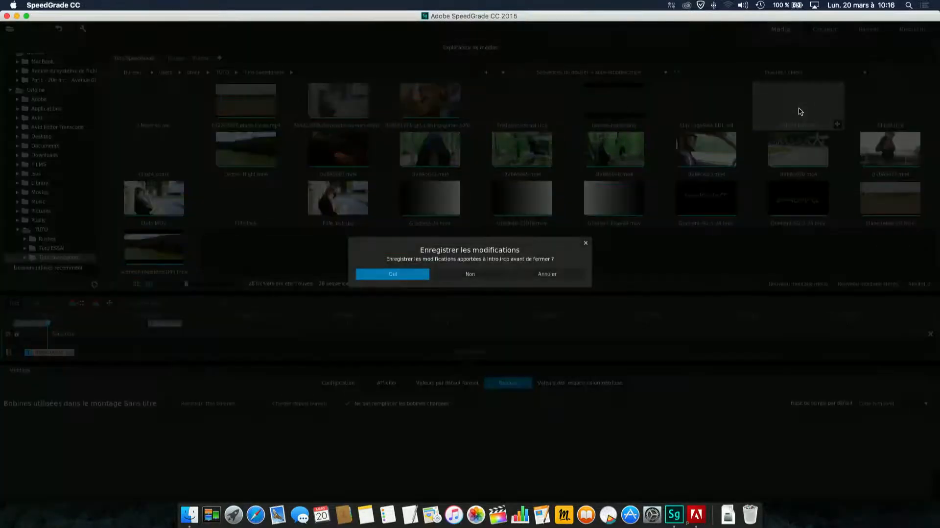
click(479, 275)
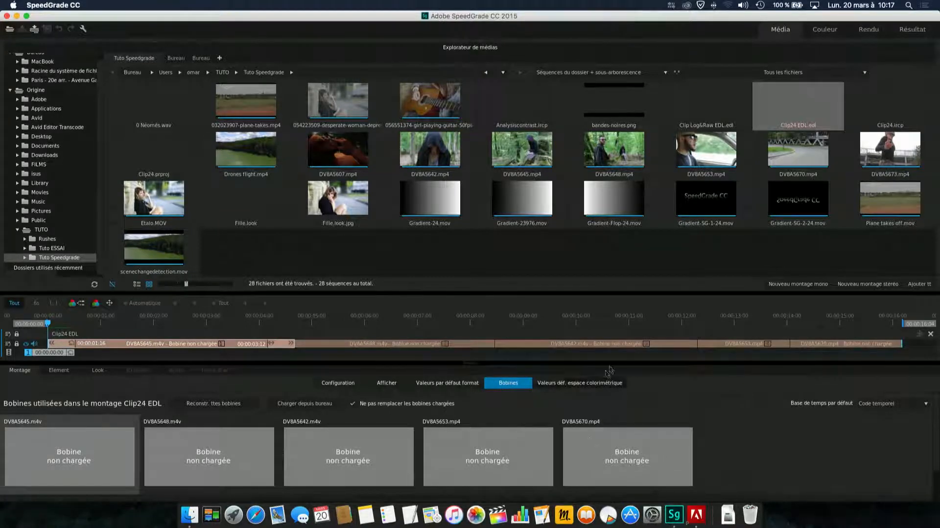
mouse_move(803, 130)
key(space)
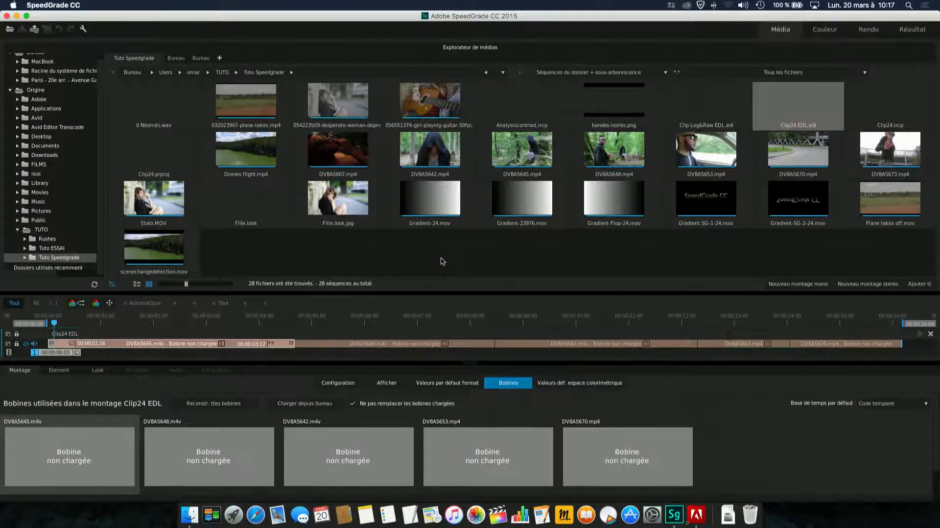
Try loading the Clip24 EDL reels from the desktop, and undo the loading
click(95, 286)
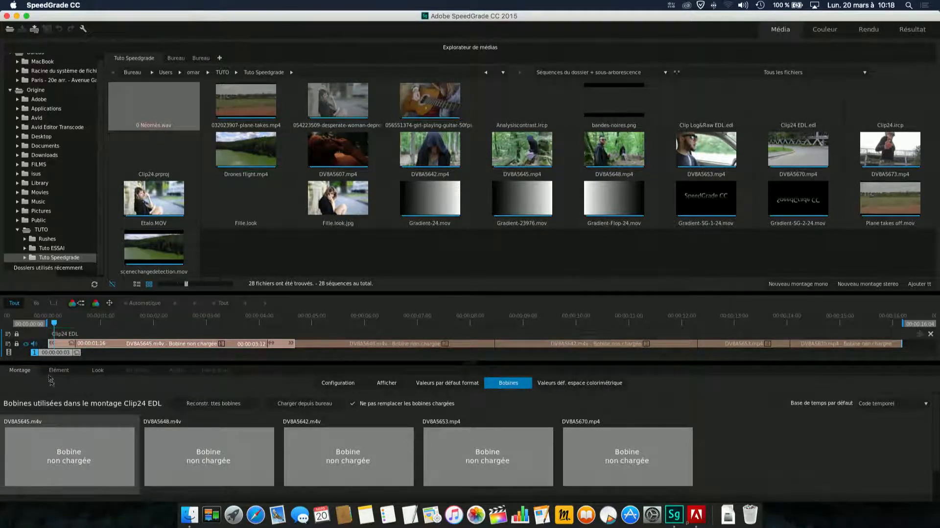
click(505, 383)
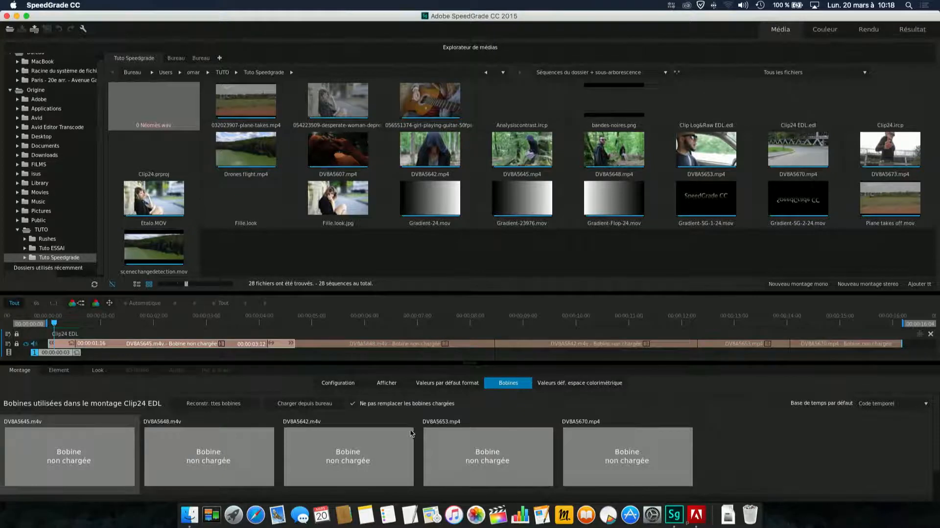
click(302, 408)
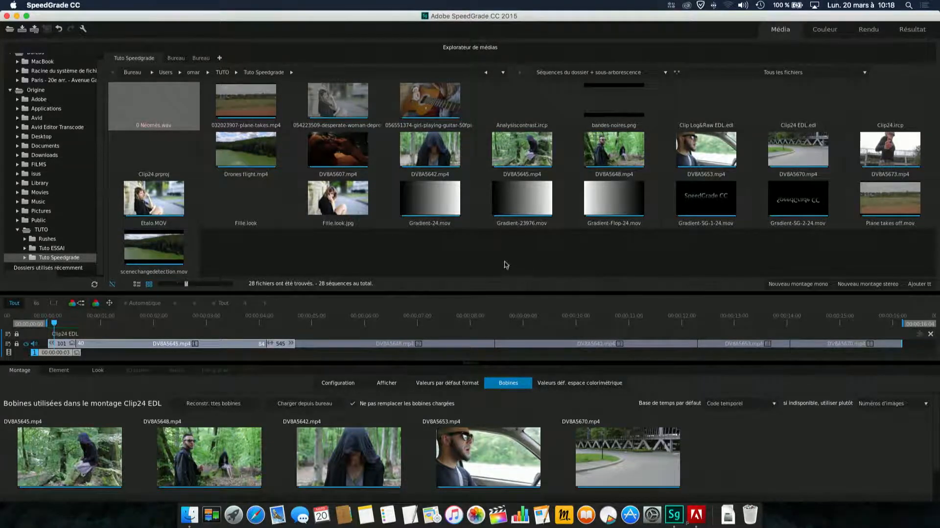
drag(181, 326, 488, 326)
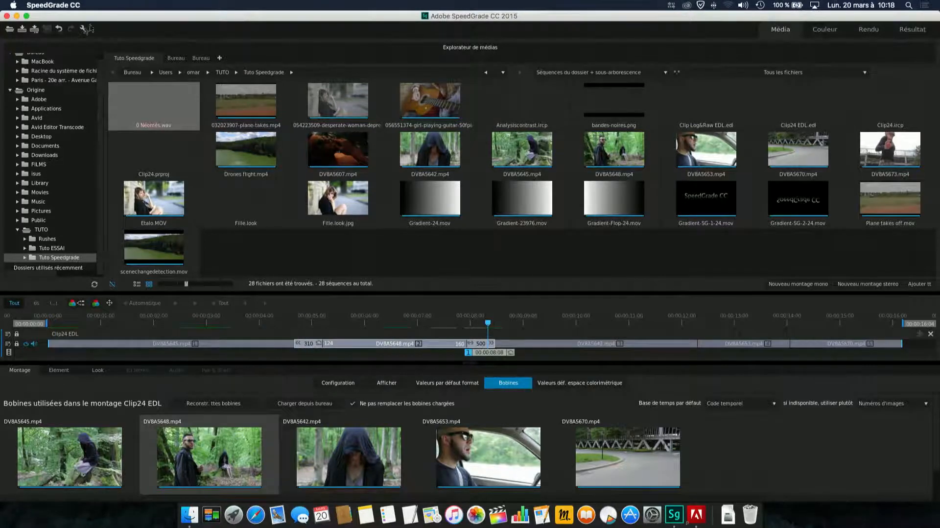
click(60, 29)
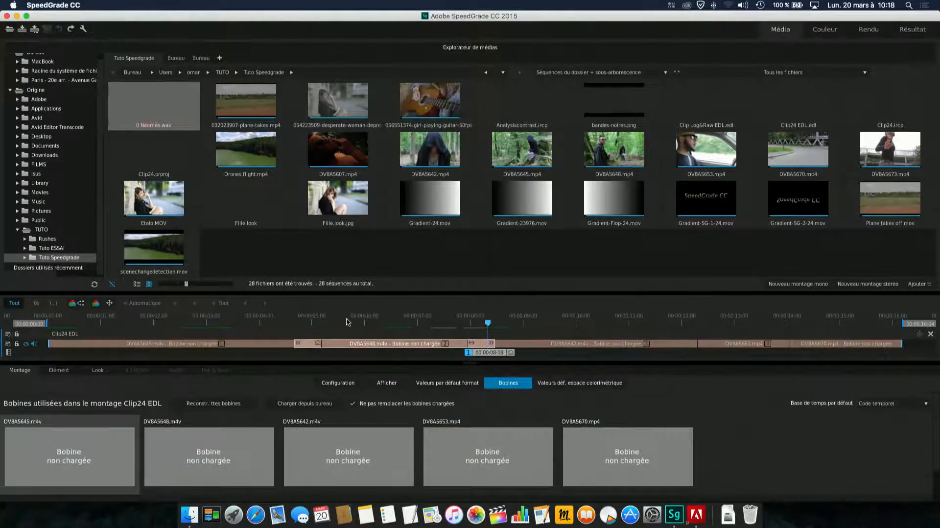
Maximize the window and load the Clip24 EDL reels from the desktop, with the playhead at 00:00:02:13
click(26, 17)
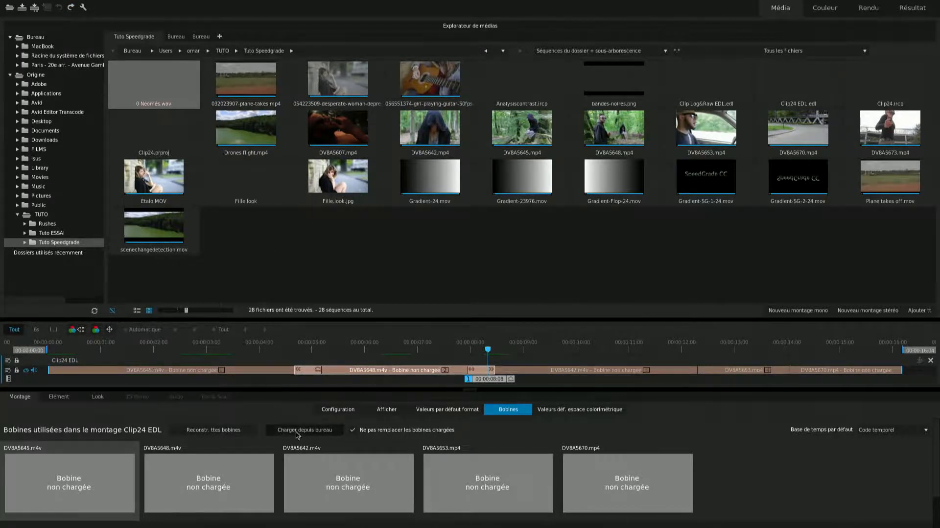
click(195, 350)
drag(195, 349, 171, 350)
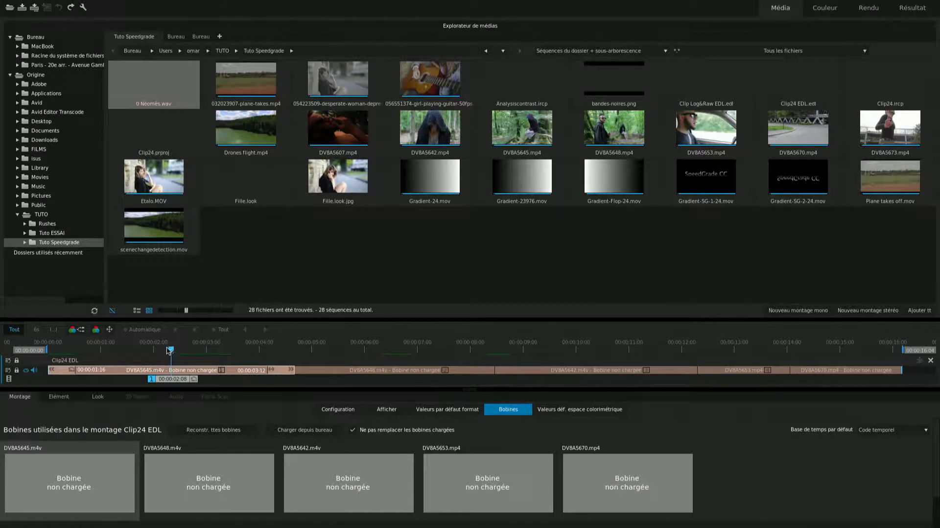
mouse_move(172, 349)
mouse_down()
mouse_move(297, 353)
mouse_move(142, 359)
mouse_move(271, 362)
mouse_move(100, 365)
mouse_move(857, 370)
mouse_move(83, 372)
mouse_move(201, 372)
mouse_move(182, 352)
mouse_up()
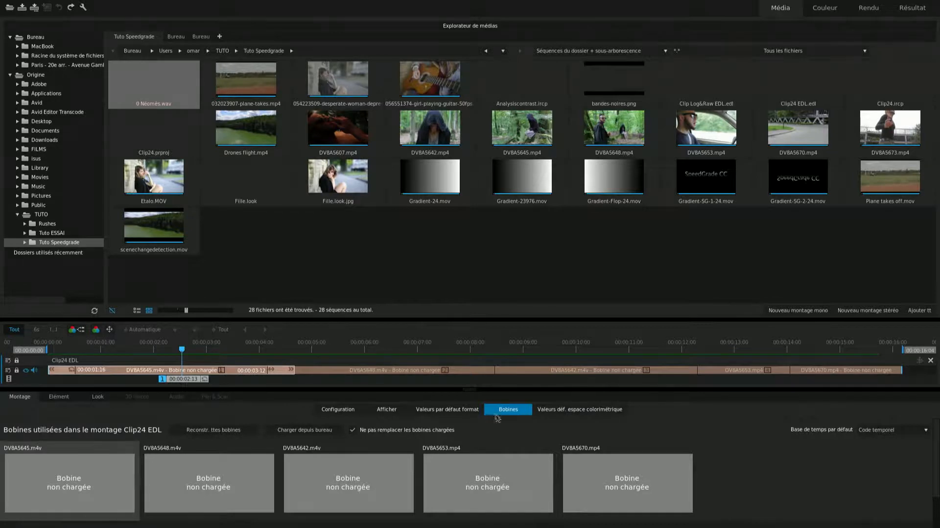
click(298, 431)
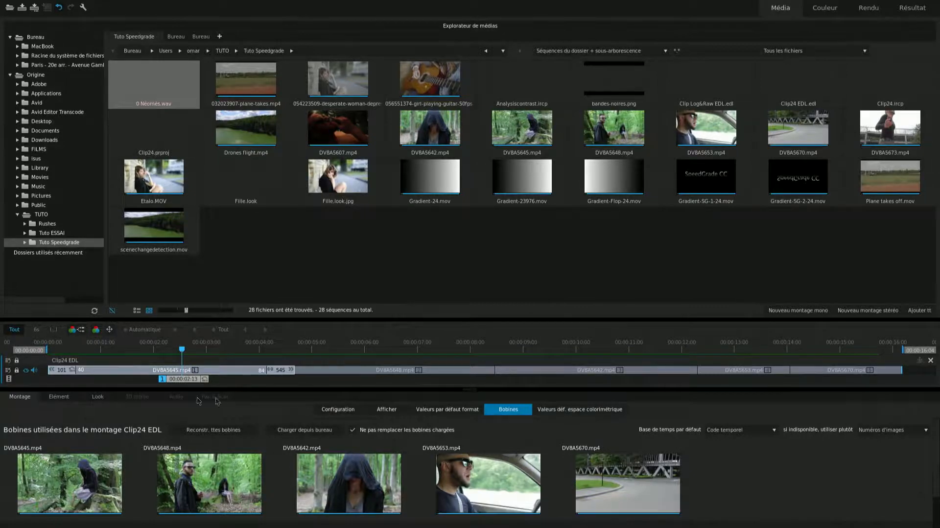
Scrub through the Clip24 EDL timeline to check the loaded clips, ending at about 00:00:04:04 in the first clip
drag(182, 349, 796, 352)
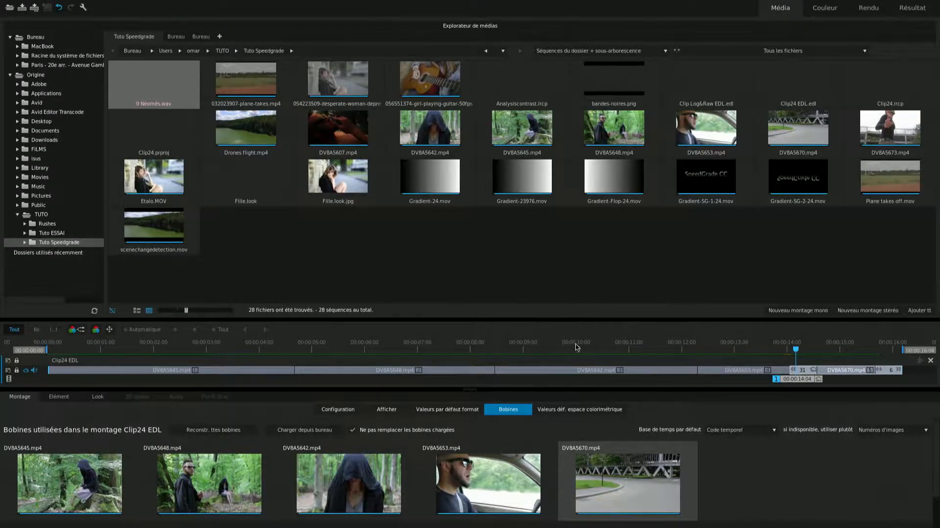
drag(578, 347, 286, 321)
key(space)
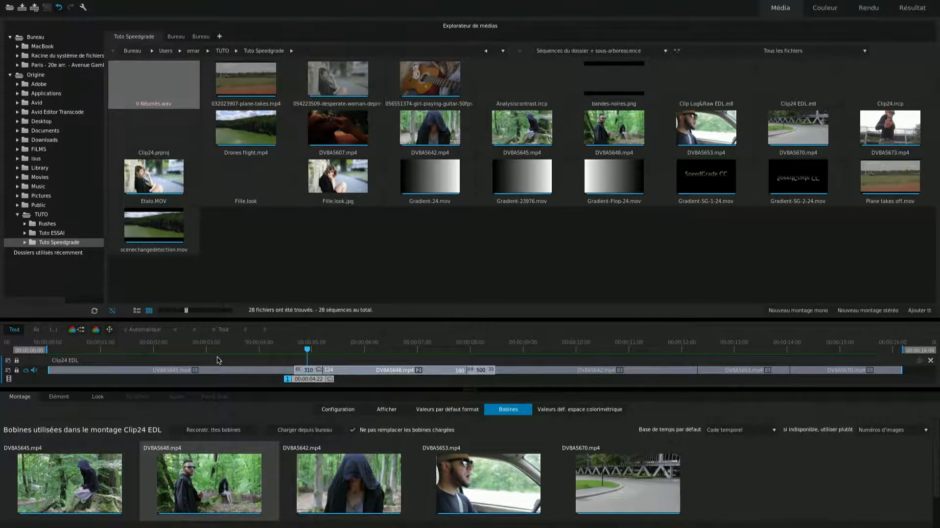
drag(218, 352, 269, 353)
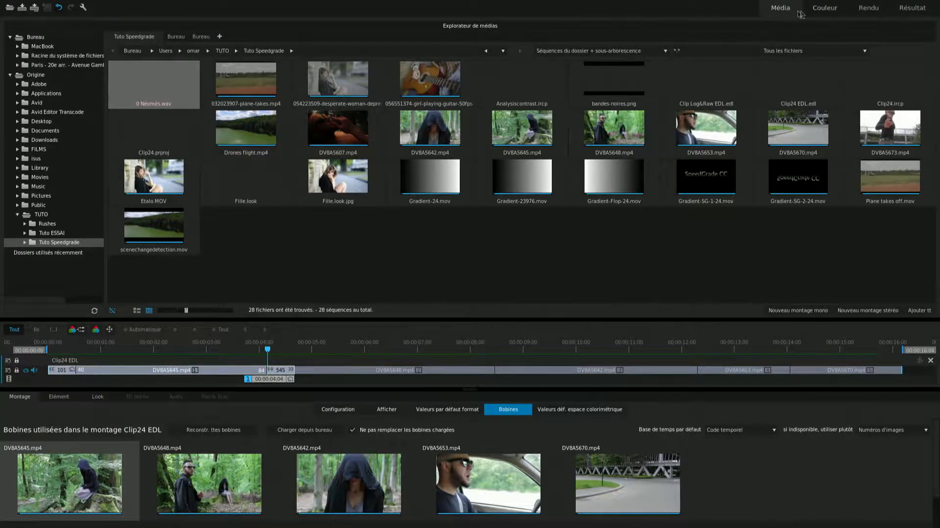
Switch to the color workspace, enlarge the viewer by hiding the analysis tools and view the frame at 00:00:02:08
click(824, 8)
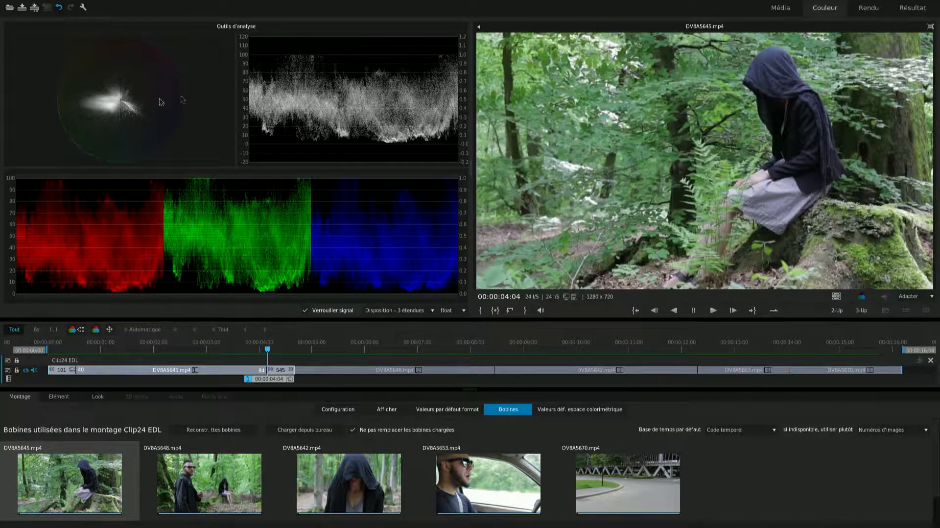
click(478, 26)
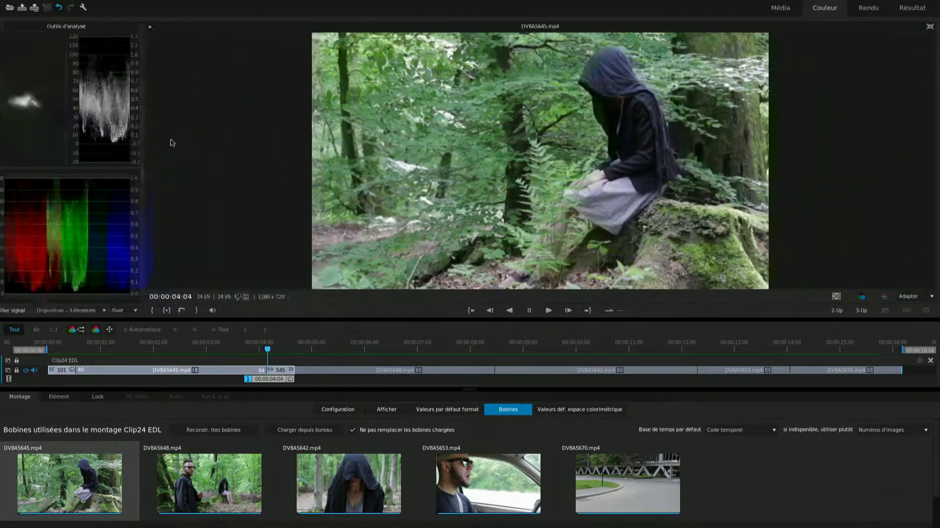
click(171, 352)
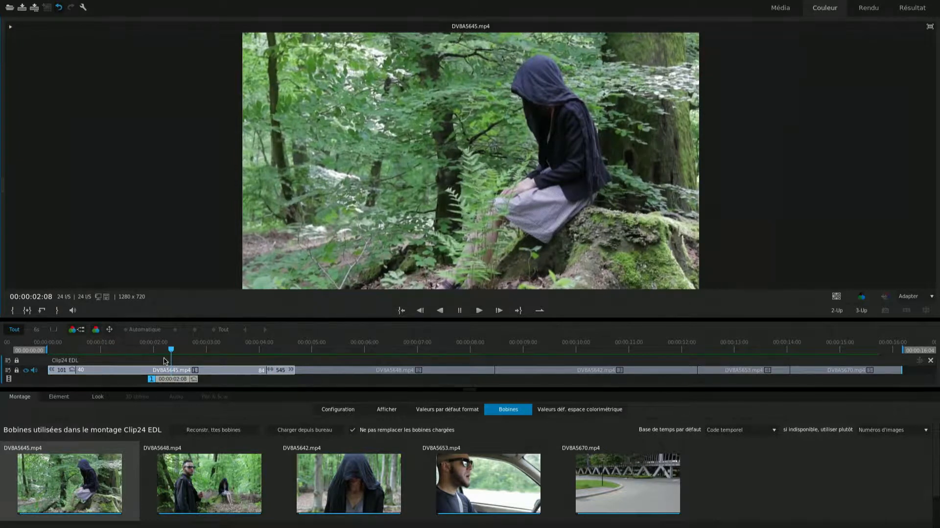
Limit the timeline's playback range to the DV8A5648.mp4 clip, from 00:00:04:16 to 00:00:08:11
click(381, 370)
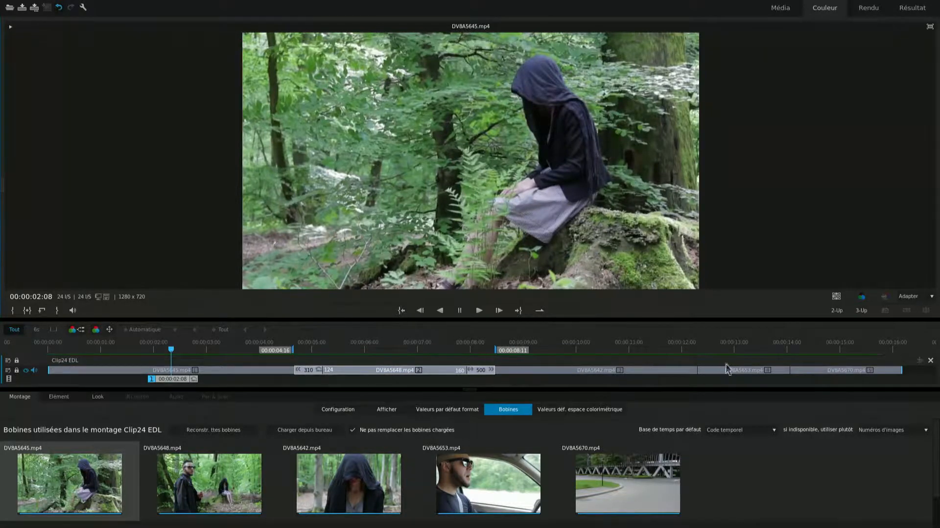
Inspect the element properties of the DV8A5653.mp4 and DV8A5645.mp4 clips, keeping DV8A5645.mp4 selected with the playhead at 00:00:02:12
click(745, 371)
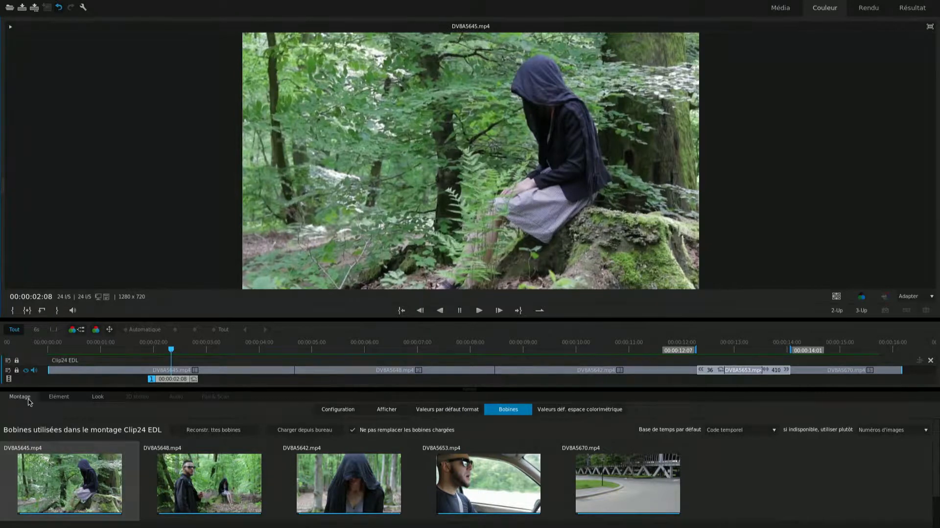
click(59, 400)
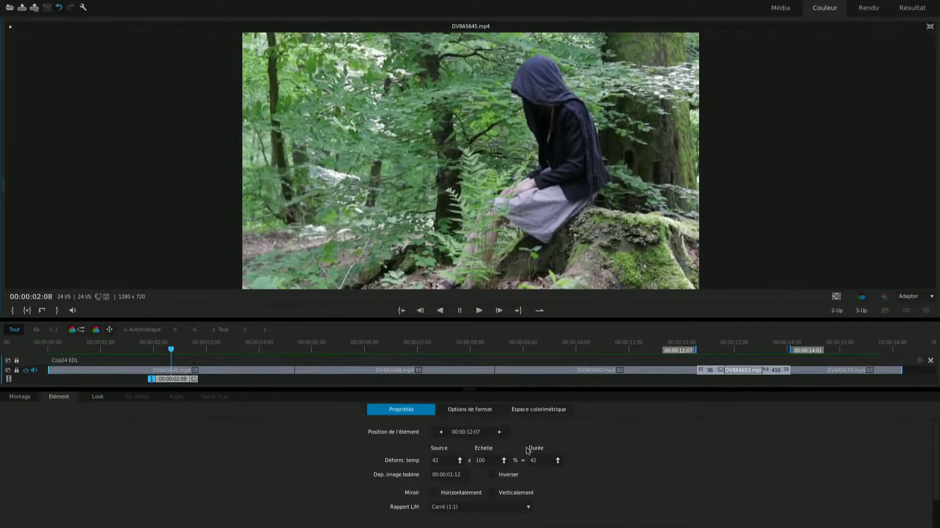
click(202, 371)
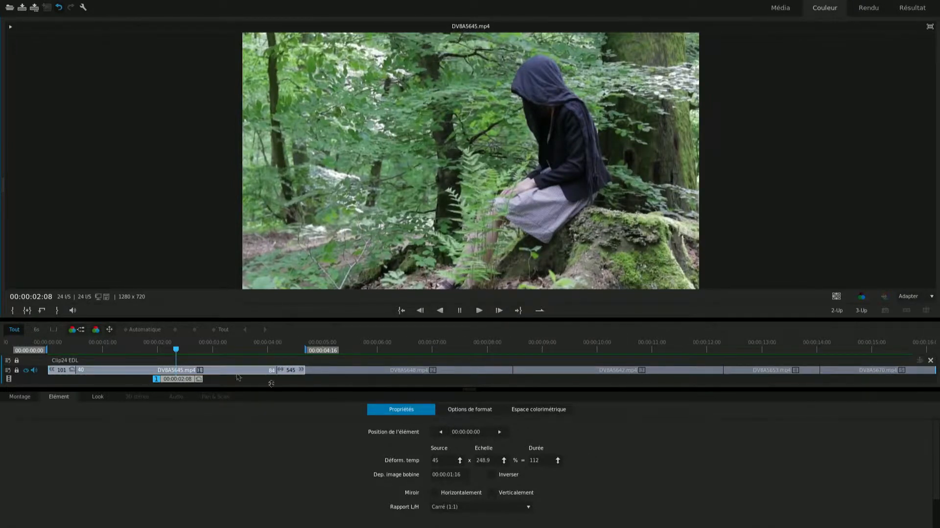
drag(178, 369, 185, 369)
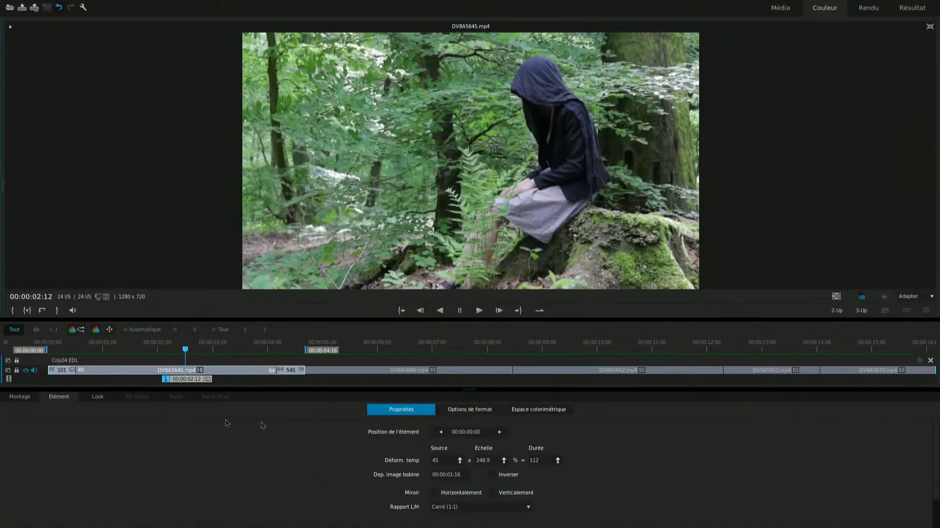
Show the Look grading controls for the DV8A5645.mp4 clip, collapsing the look file browser and enlarging the panel to reveal the full color wheels
click(103, 398)
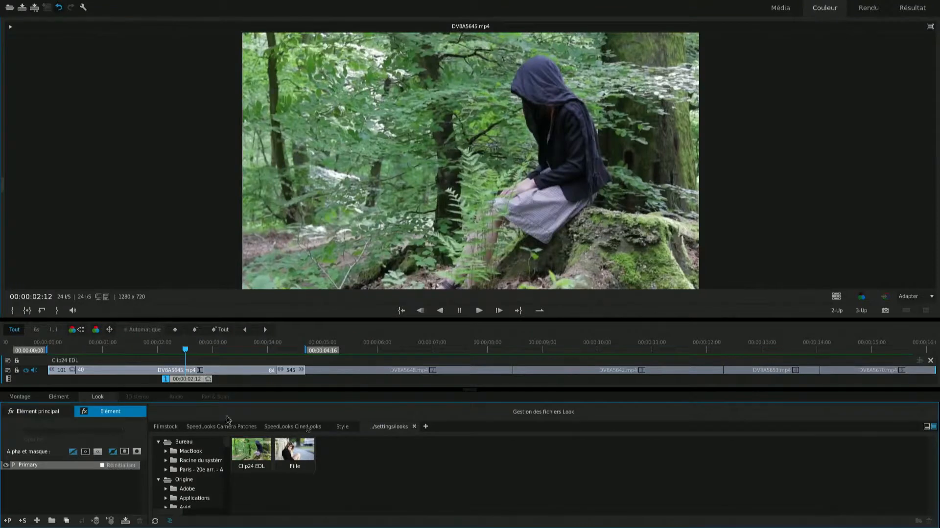
click(926, 427)
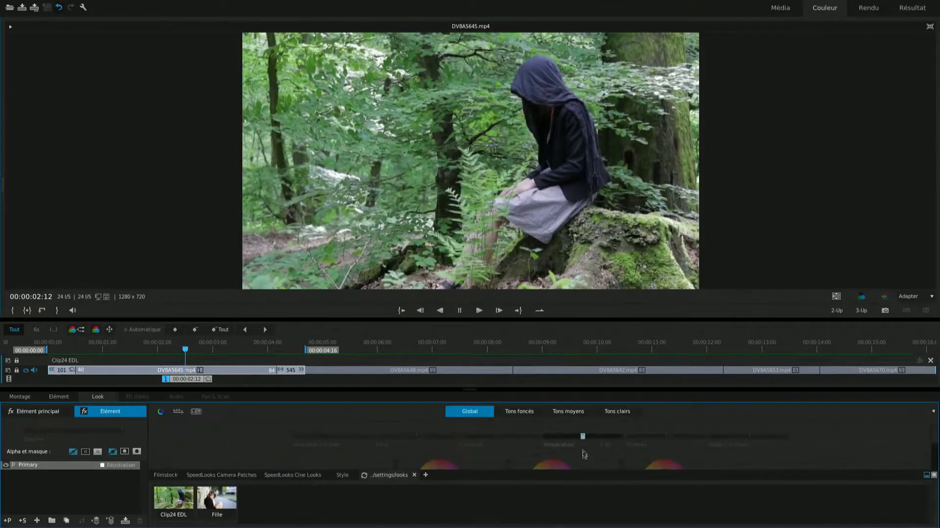
click(934, 475)
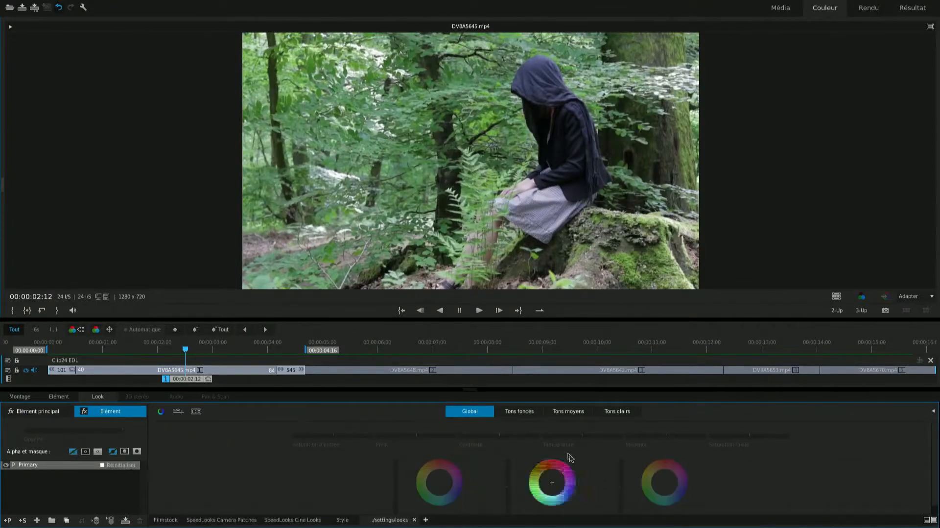
drag(469, 390, 469, 364)
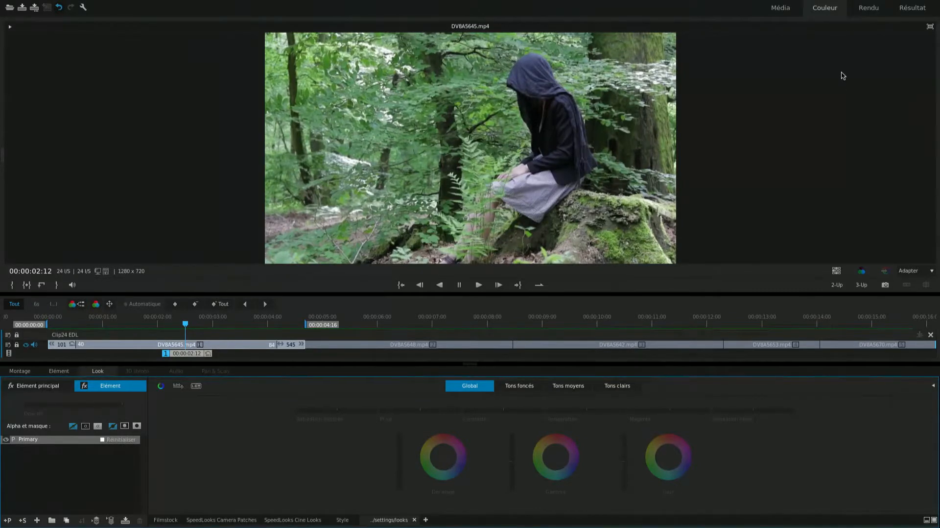
View the render workspace with its output settings and the results workspace for rendered files
click(865, 9)
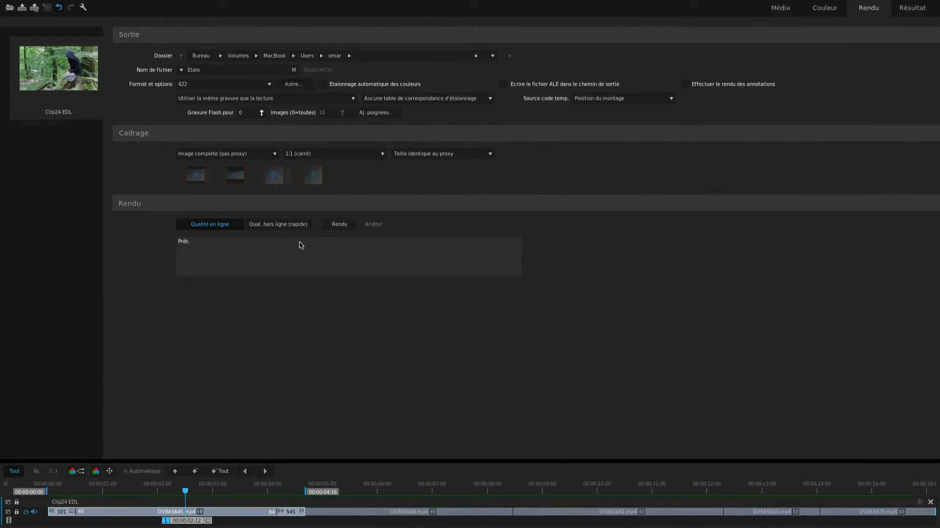
click(911, 8)
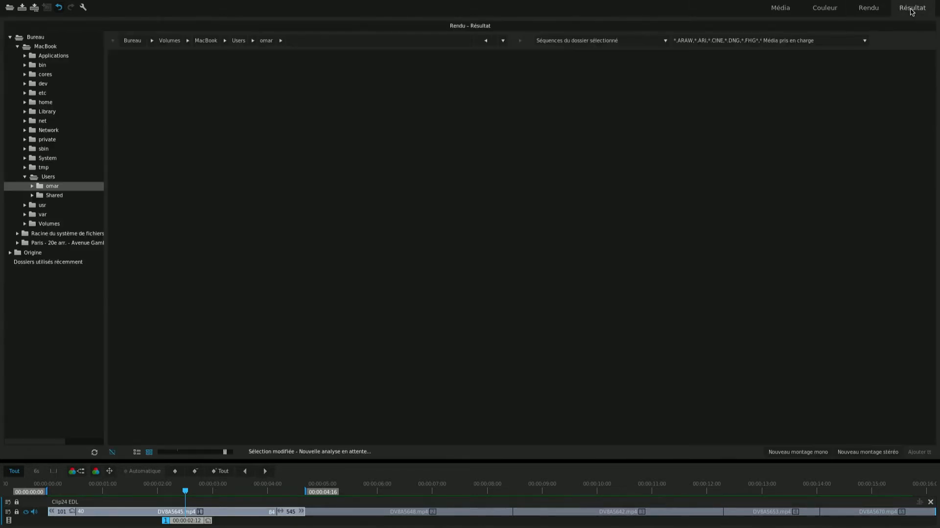